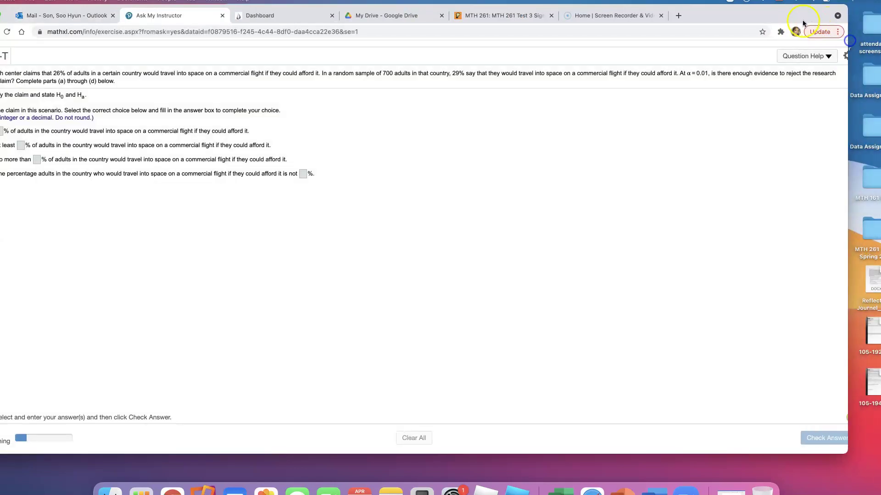
Maximize and stretch the Chrome window, then read the 26% claim problem about 700 sampled adults
left_click_drag(803, 23, 836, 25)
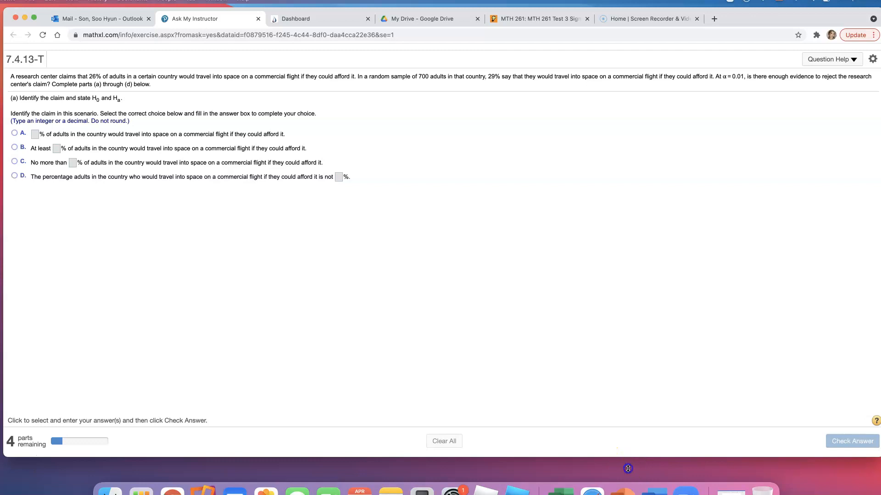
left_click_drag(627, 473, 628, 492)
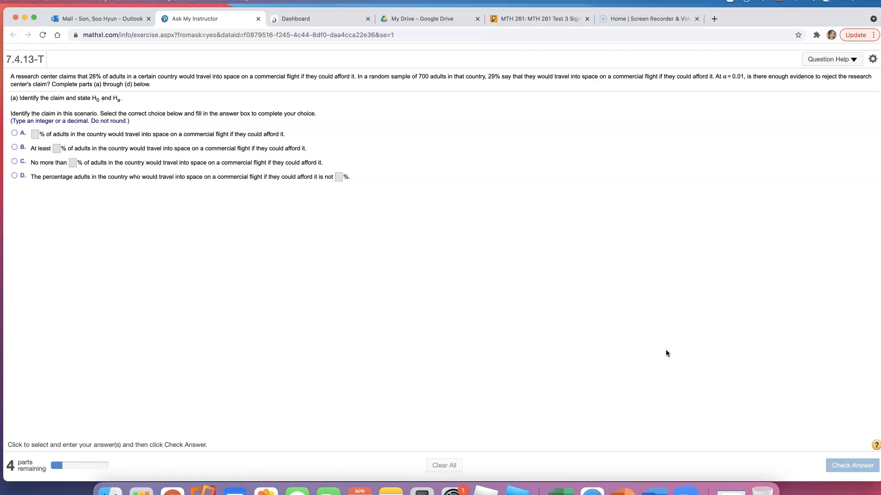
left_click(656, 237)
left_click_drag(358, 76, 434, 81)
left_click(435, 82)
left_click(495, 79)
Launch Calculator from Launchpad and compute 700 × 29% = 203
left_click(141, 490)
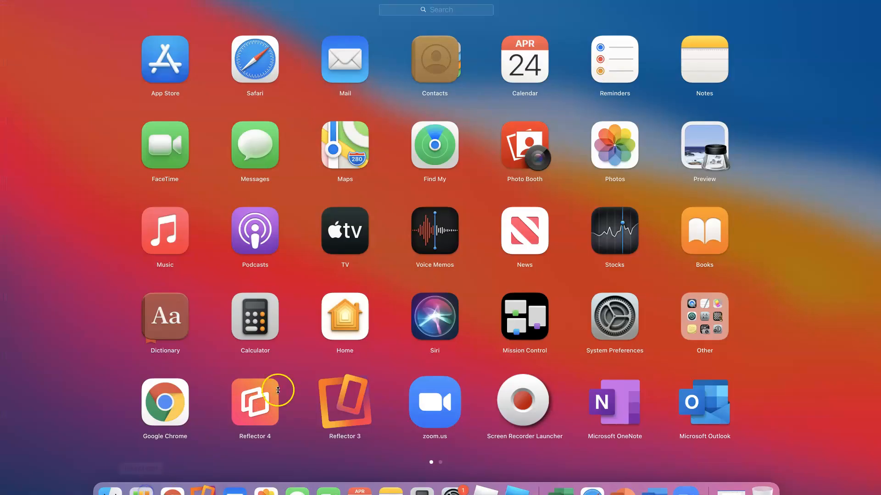
left_click(254, 316)
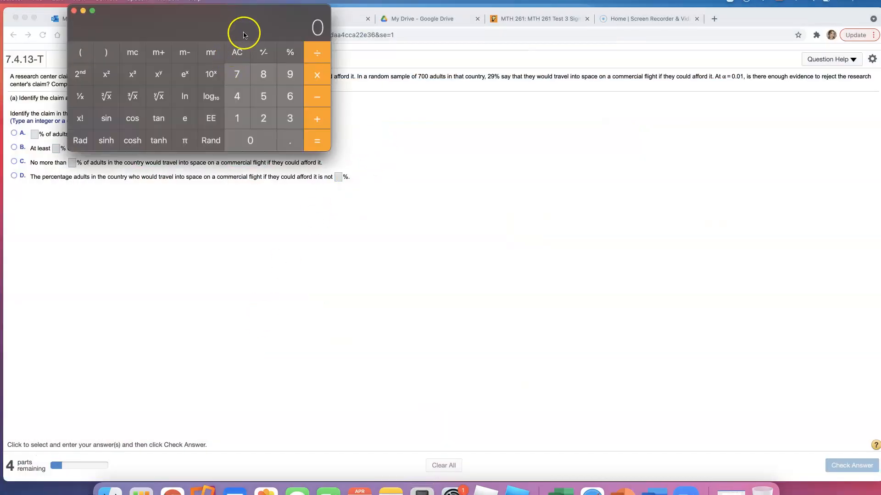
left_click_drag(246, 32, 362, 103)
left_click(393, 165)
left_click(403, 231)
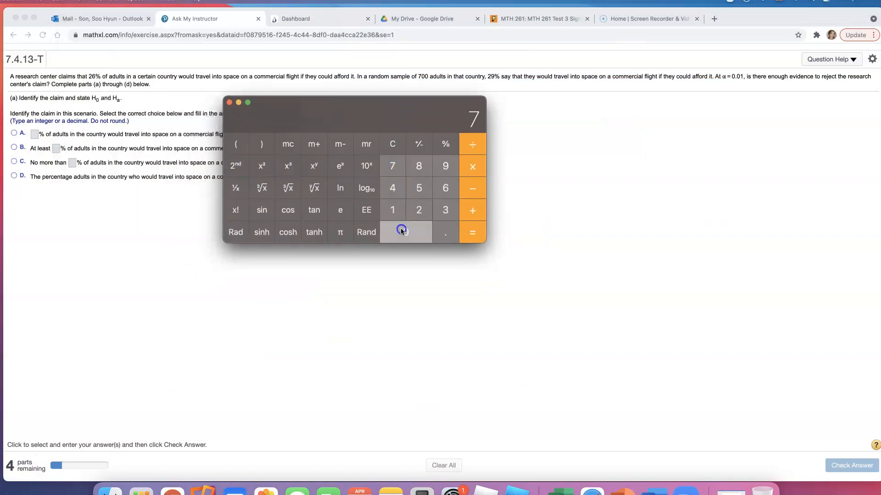
left_click(402, 231)
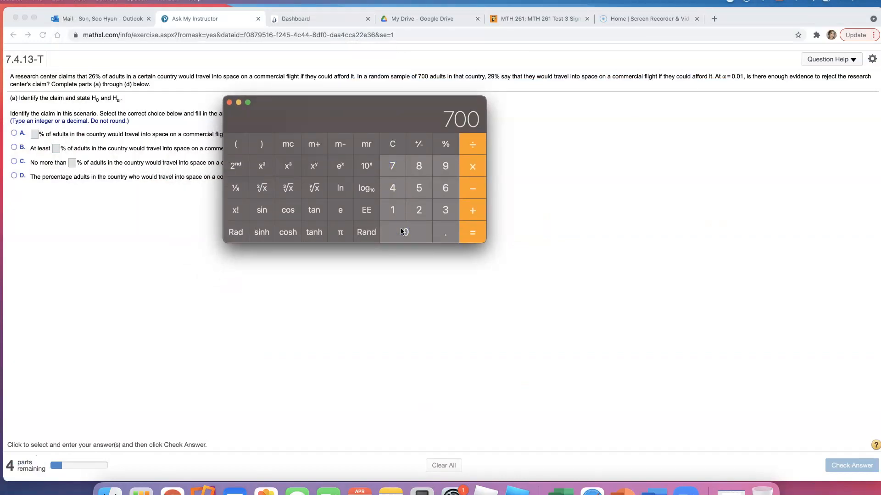
left_click(473, 166)
left_click(418, 210)
left_click(446, 166)
left_click(445, 144)
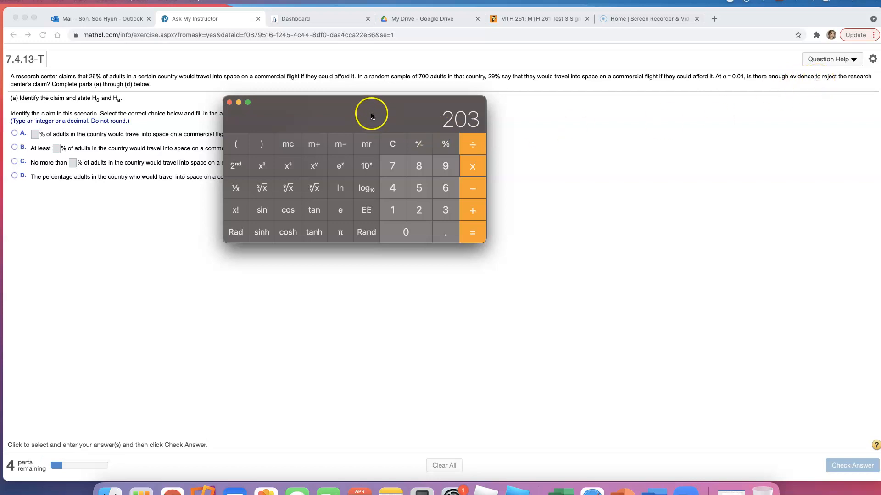
Move the Calculator window off the problem text so the claim choices are visible
left_click_drag(372, 104, 156, 92)
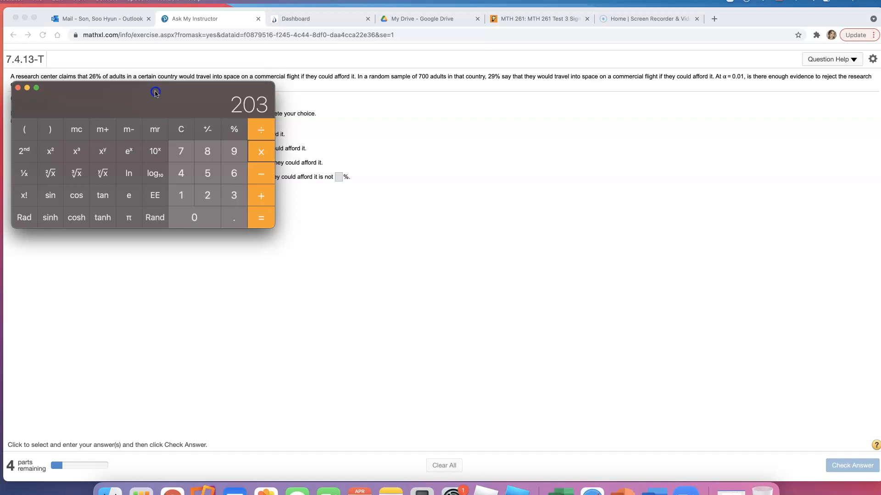
left_click_drag(156, 92, 155, 102)
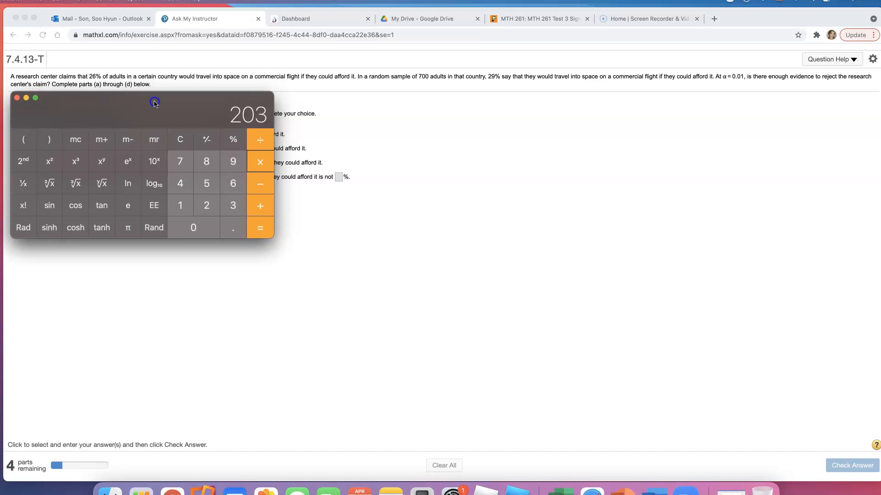
left_click_drag(155, 102, 230, 260)
Return to the exercise page, briefly search it, and highlight the 29% in the problem
left_click(408, 114)
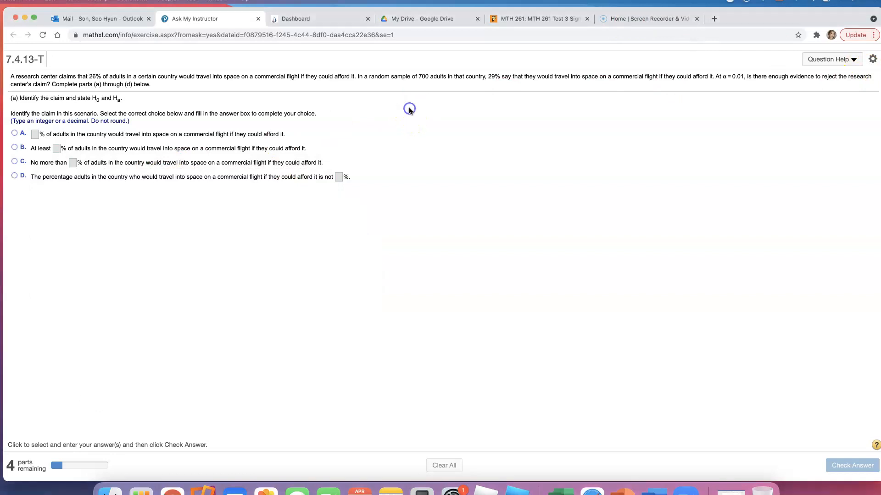
key("super+f")
type("propor")
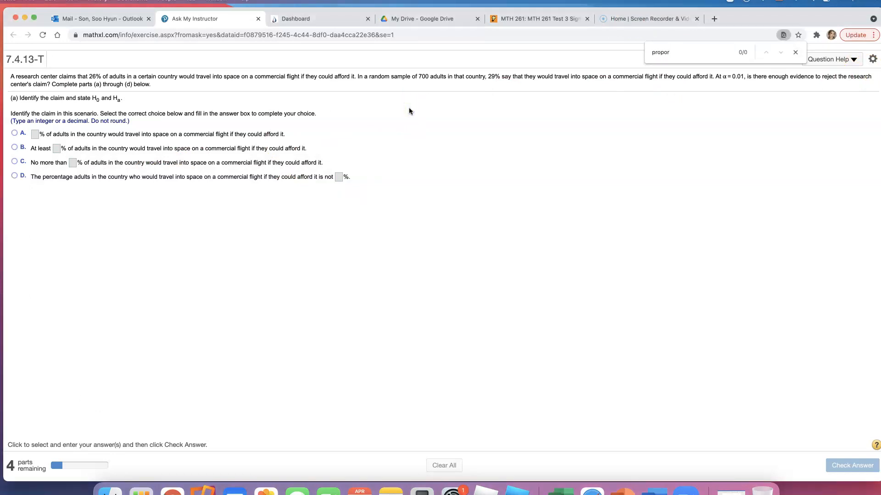
key("Escape")
left_click(429, 93)
left_click_drag(488, 77, 510, 76)
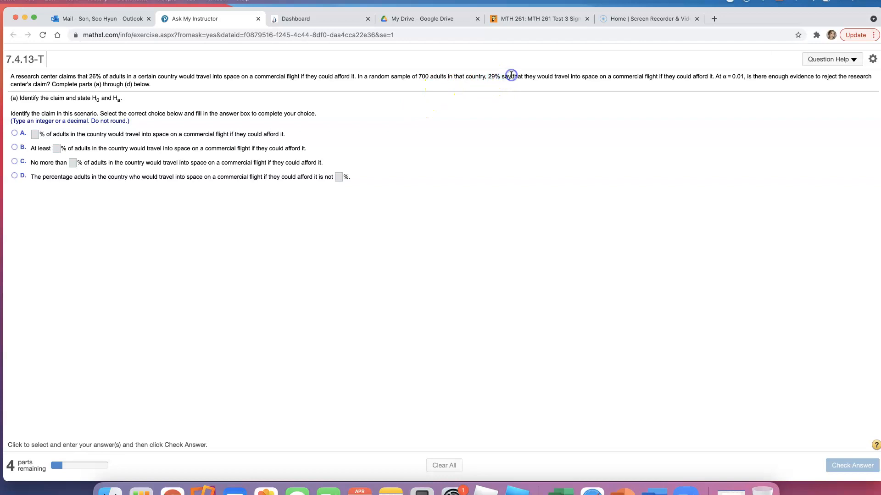
Launch StatCrunch for this exercise from Question Help
left_click(633, 87)
left_click(828, 60)
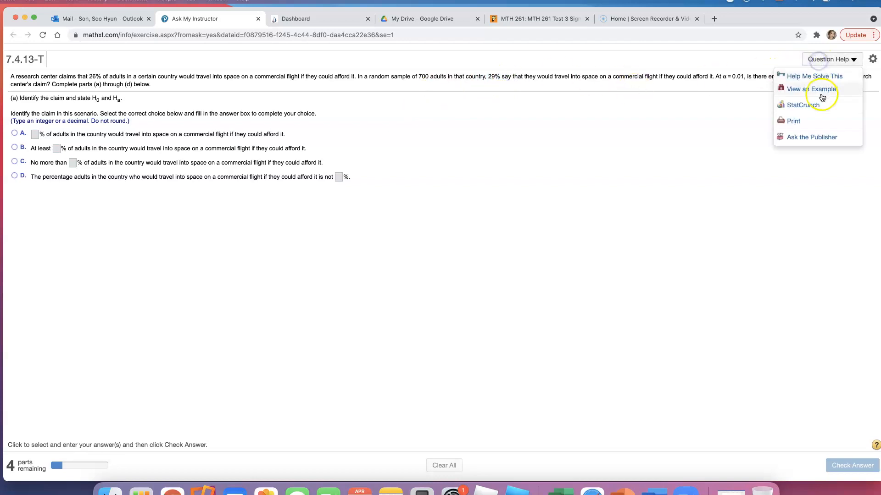
left_click(802, 104)
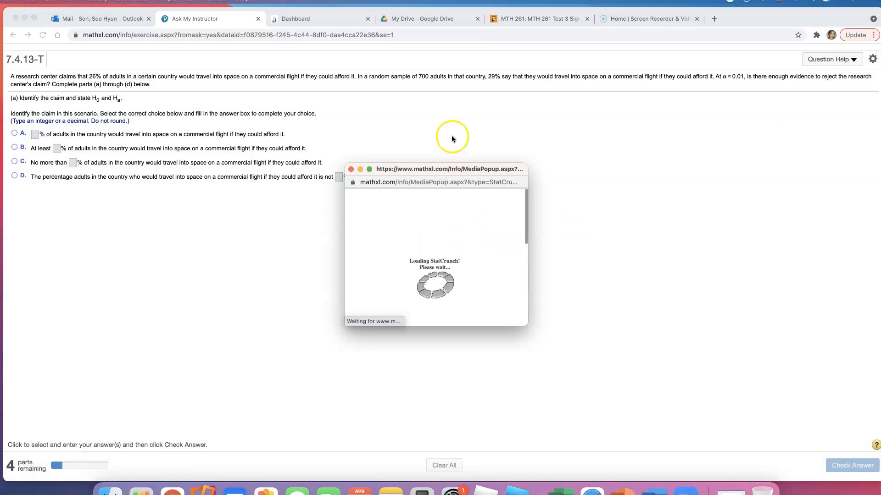
Choose Stat ▸ Proportion Stats ▸ One Sample ▸ With Summary in StatCrunch
left_click_drag(275, 27, 235, 109)
left_click(264, 181)
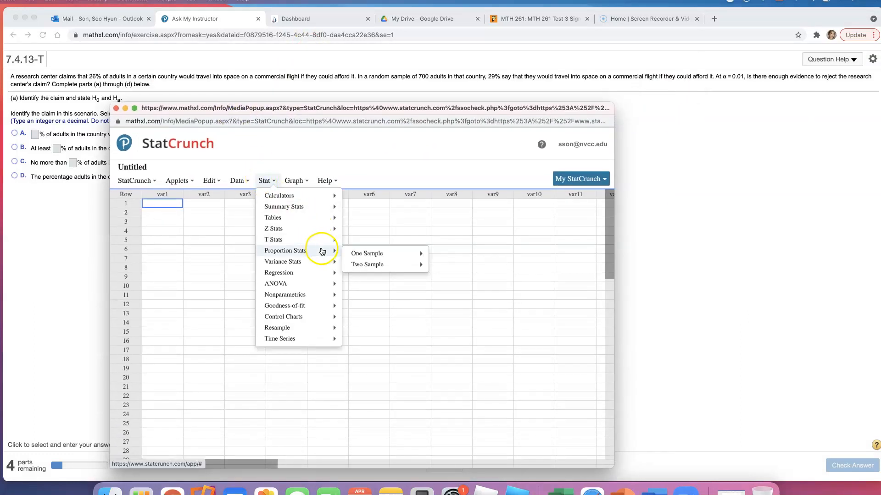
mouse_move(366, 254)
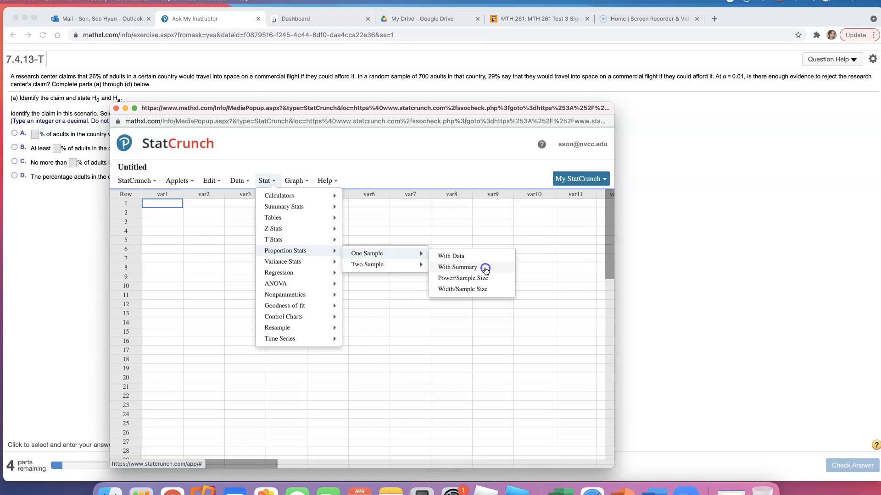
left_click(485, 269)
Recheck 700 × 29% = 203 on the Calculator before filling the successes field
left_click_drag(368, 180, 295, 143)
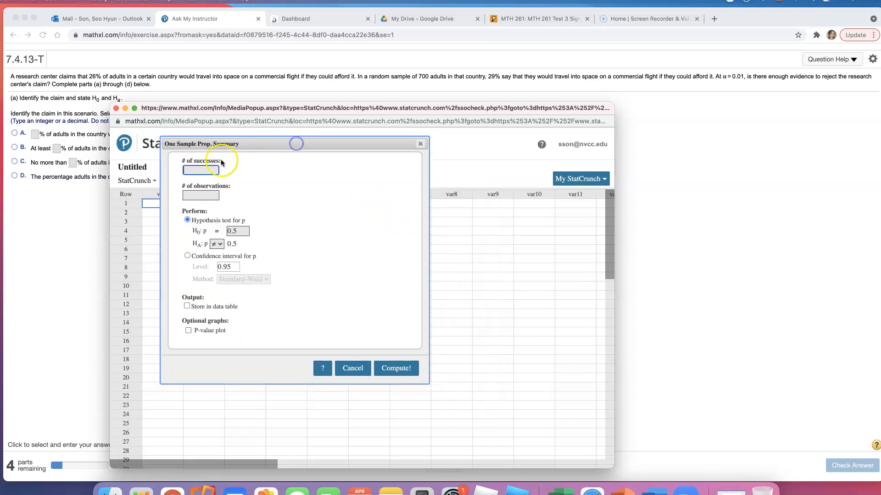
left_click(200, 170)
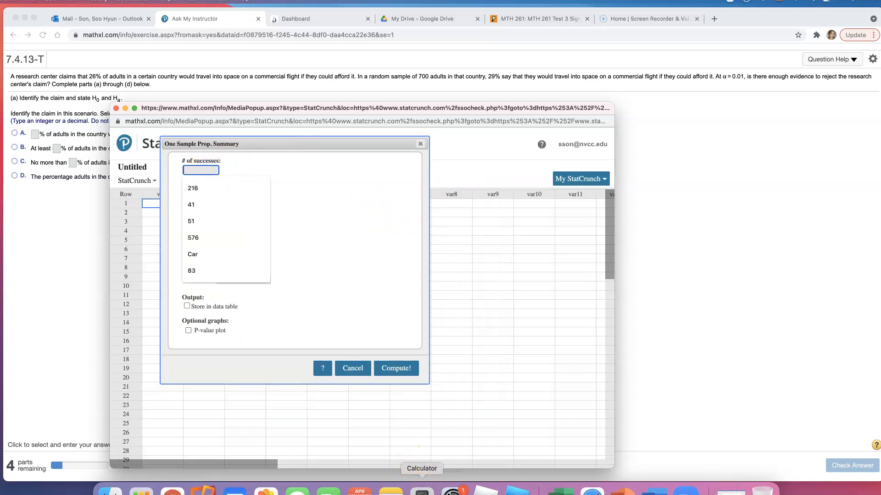
left_click(422, 490)
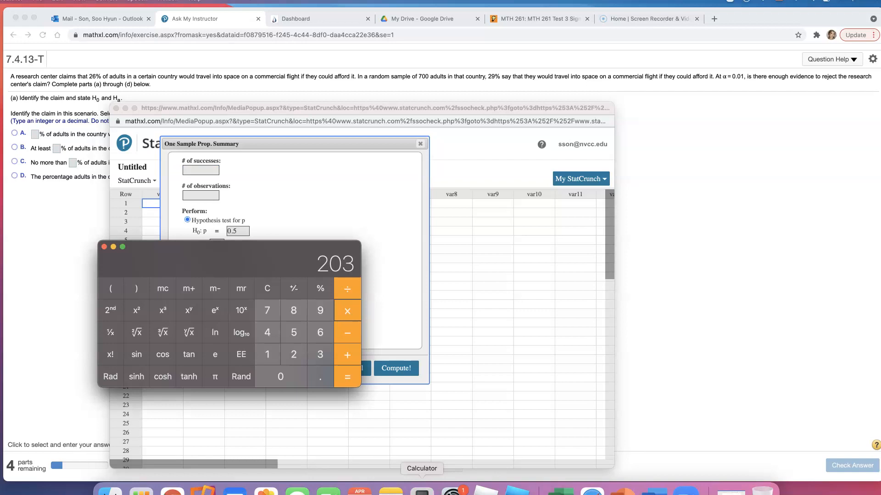
left_click(267, 289)
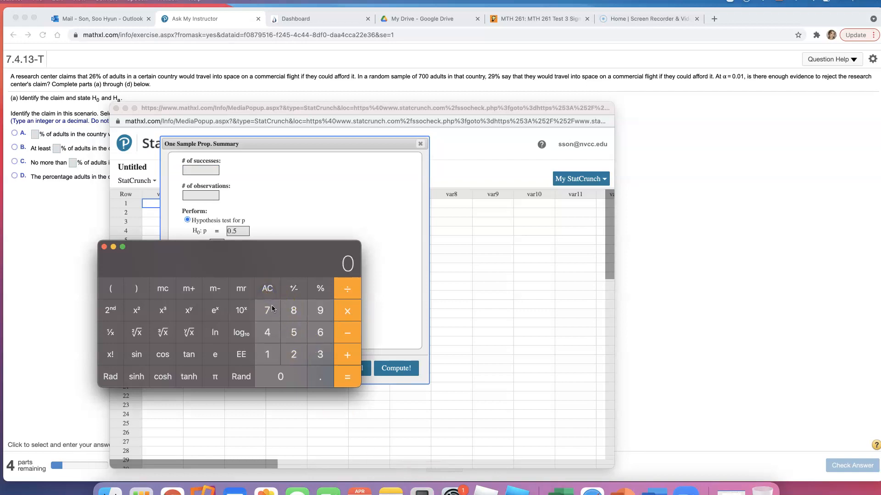
left_click(267, 310)
left_click(280, 376)
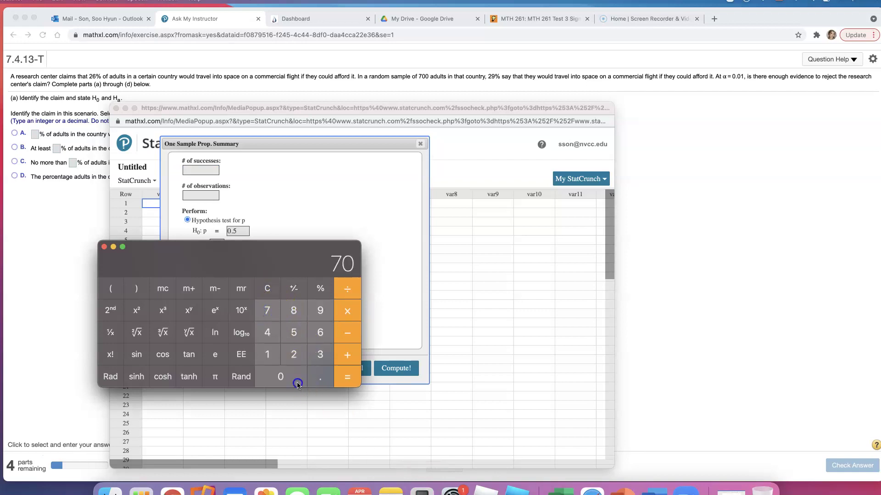
left_click(347, 311)
left_click(293, 355)
left_click(319, 289)
Enter 203 successes of 700 observations with a two-sided hypothesis test of H0: p = 0.26
left_click(200, 170)
type("2.3")
double_click(201, 170)
type("203")
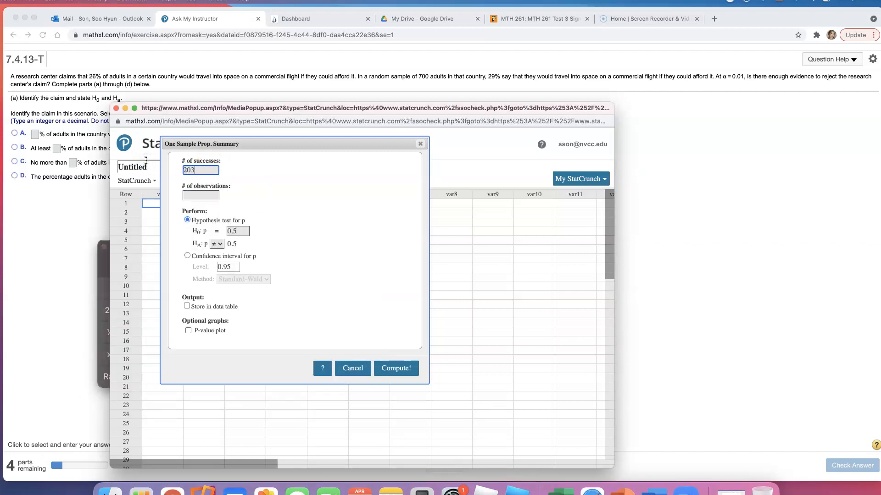
key("Tab")
type("700")
left_click(188, 220)
left_click_drag(249, 231, 217, 232)
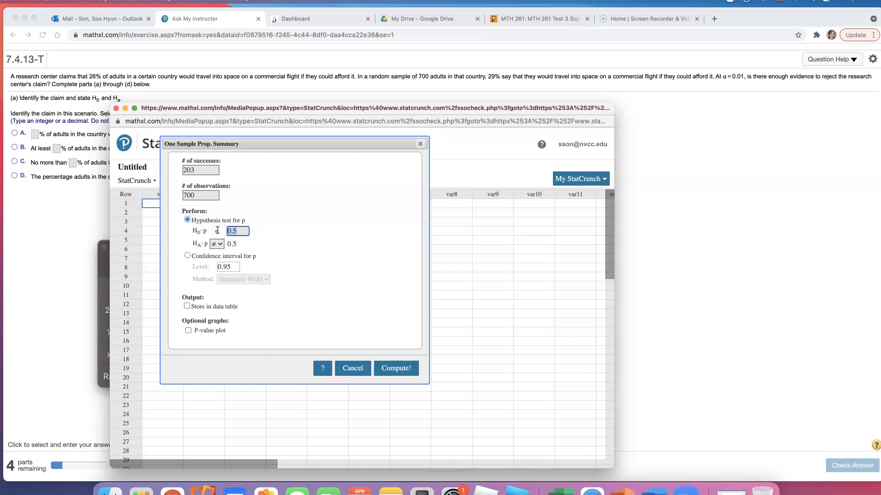
type("0.26")
left_click(229, 232)
Compute the test, giving Z ≈ 1.81 and P-value 0.0704, and set the results beside the exercise
left_click(395, 368)
left_click_drag(375, 195, 130, 137)
left_click_drag(165, 109, 433, 77)
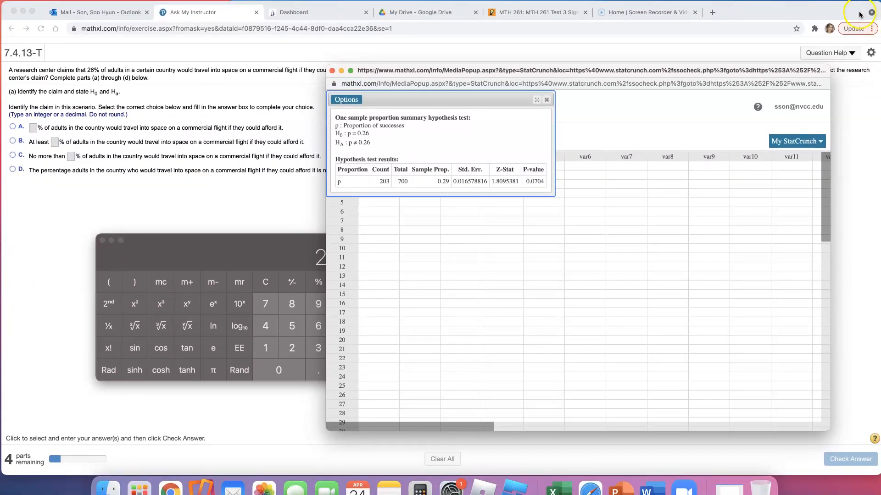
Arrange the exercise in the left half and the StatCrunch results on the right
left_click(858, 13)
mouse_move(832, 10)
left_mouse_down()
mouse_move(461, 23)
mouse_move(440, 10)
left_mouse_up()
left_click(659, 71)
left_click_drag(659, 72, 740, 72)
left_click_drag(422, 253, 504, 114)
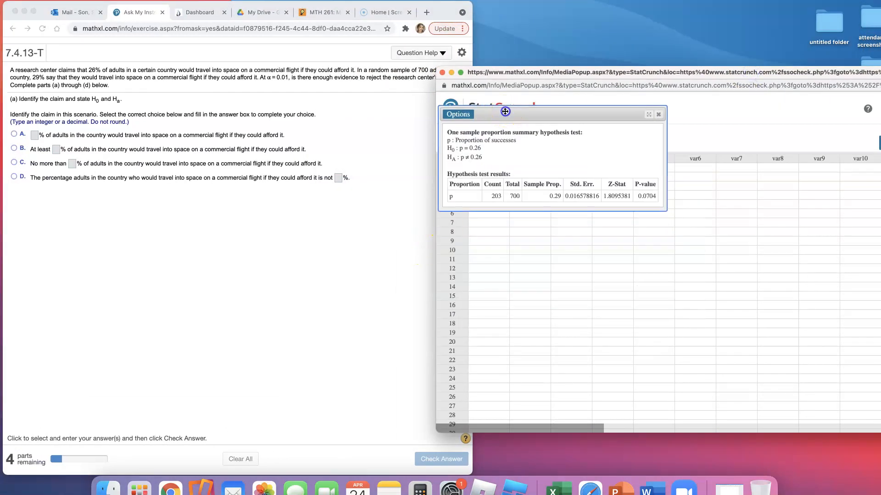
mouse_move(515, 72)
left_mouse_down()
mouse_move(580, 75)
mouse_move(557, 70)
left_mouse_up()
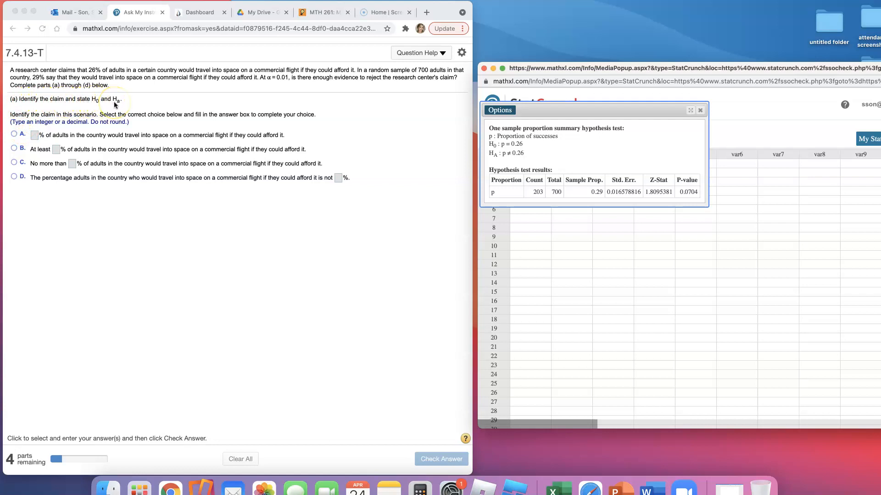
Answer the claim as exactly 26% and check it
left_click(14, 135)
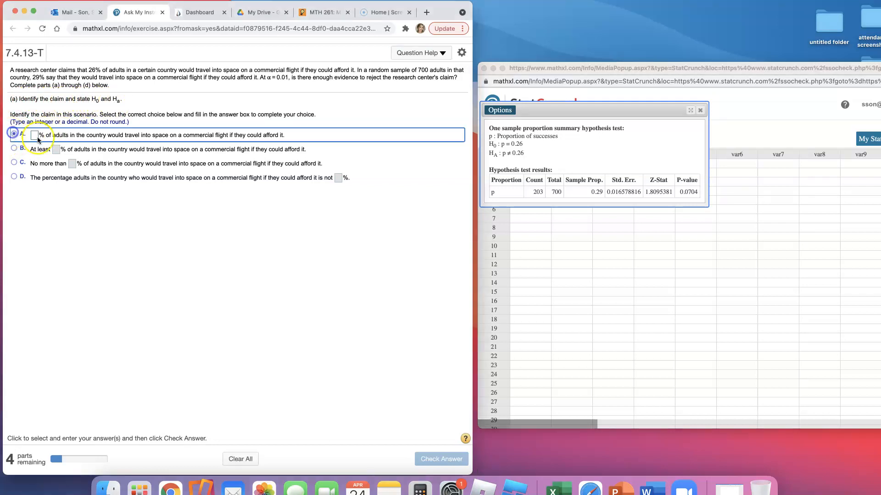
left_click(35, 134)
type("26")
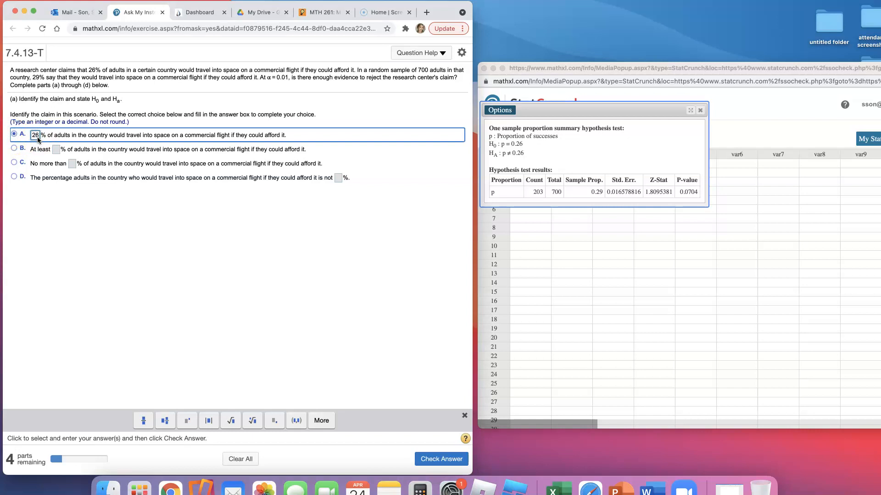
left_click(440, 458)
left_click(246, 279)
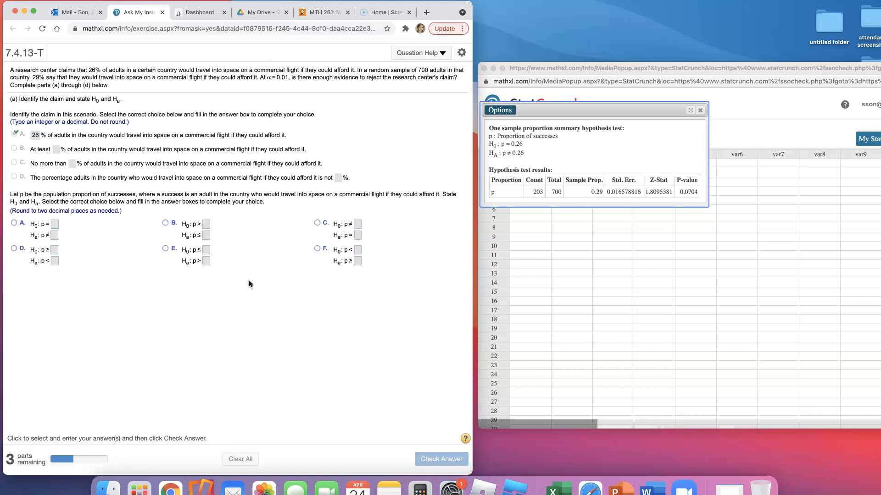
State H0: p = 0.26 and Ha: p ≠ 0.26 and check the hypotheses
left_click(14, 223)
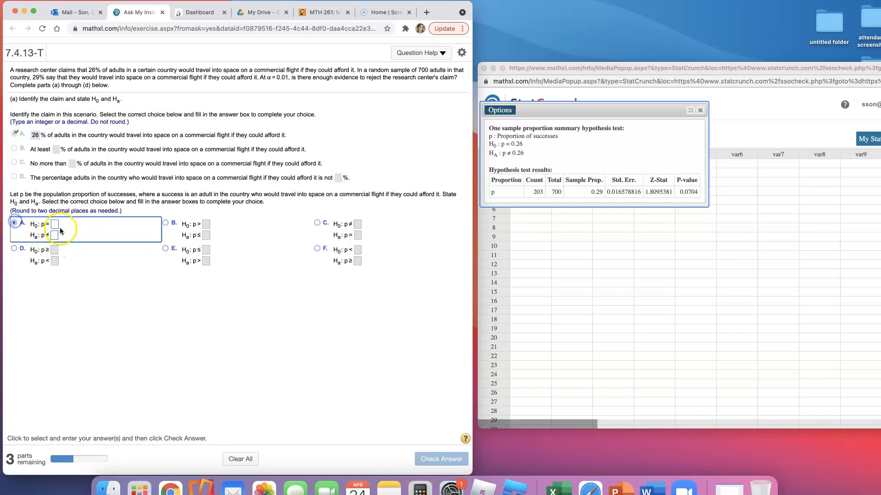
left_click(54, 225)
type("0.26")
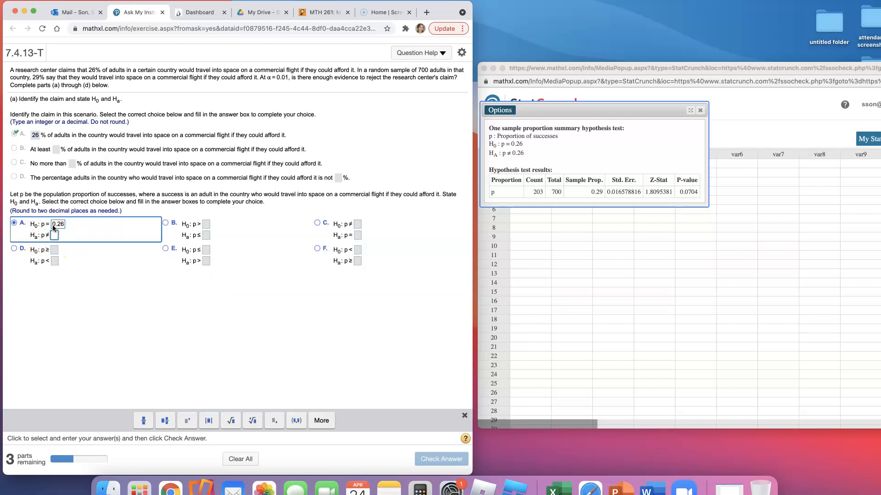
left_click(54, 235)
type("0")
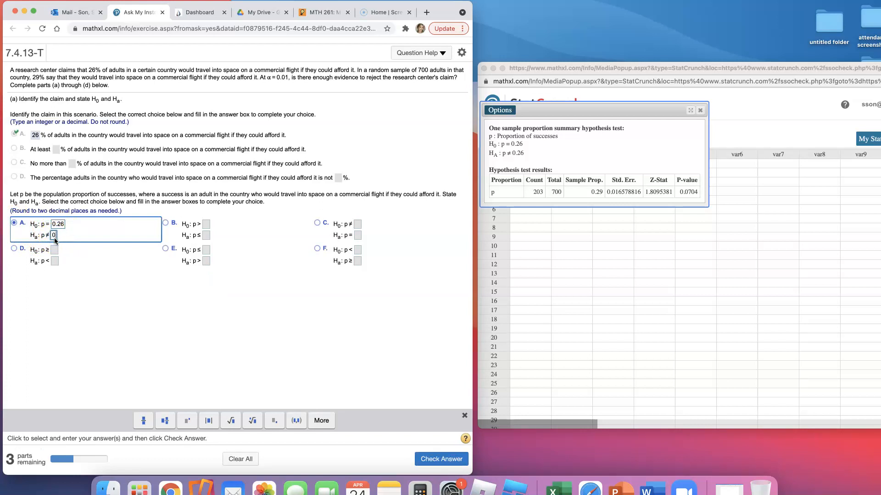
type(".26")
left_click(441, 459)
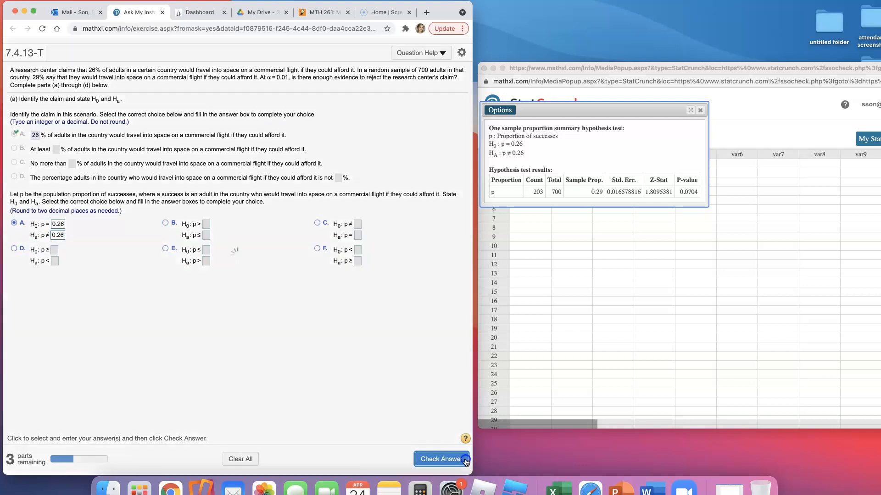
Enter the standardized test statistic z = 1.81 read from StatCrunch and check it
left_click(237, 270)
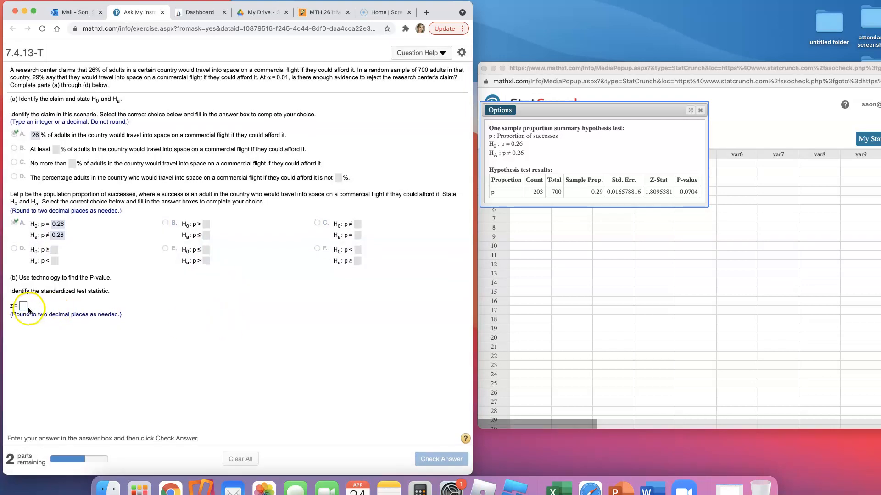
left_click(18, 306)
left_click_drag(40, 291, 118, 293)
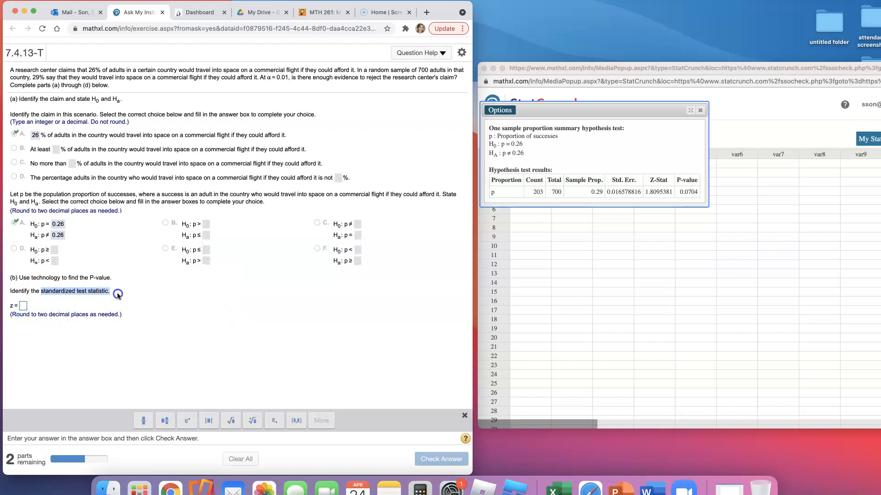
left_click(651, 193)
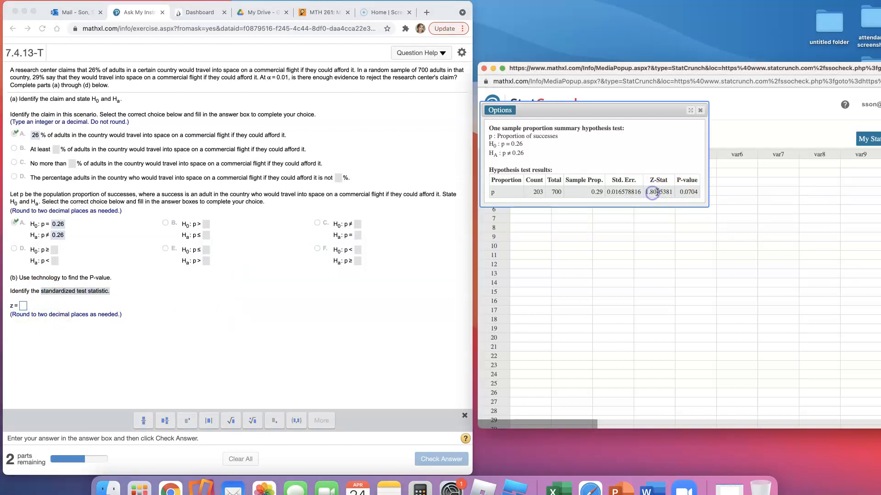
left_click(23, 307)
type("1.81")
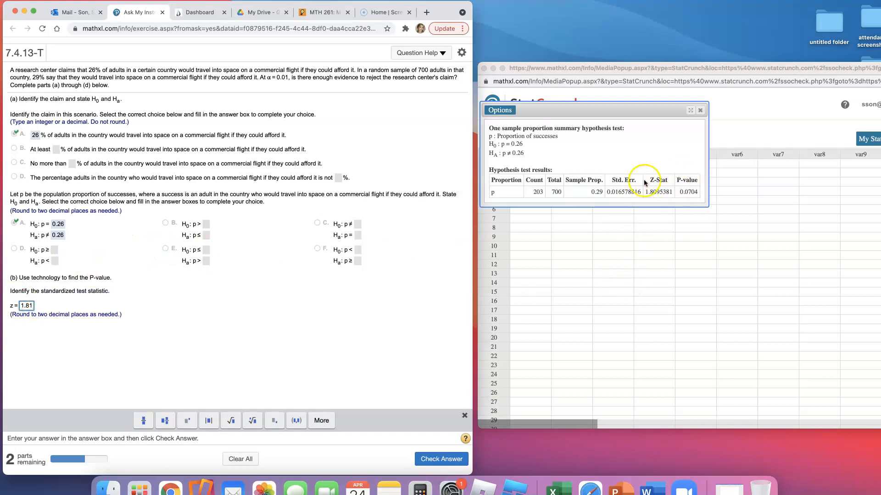
left_click(441, 459)
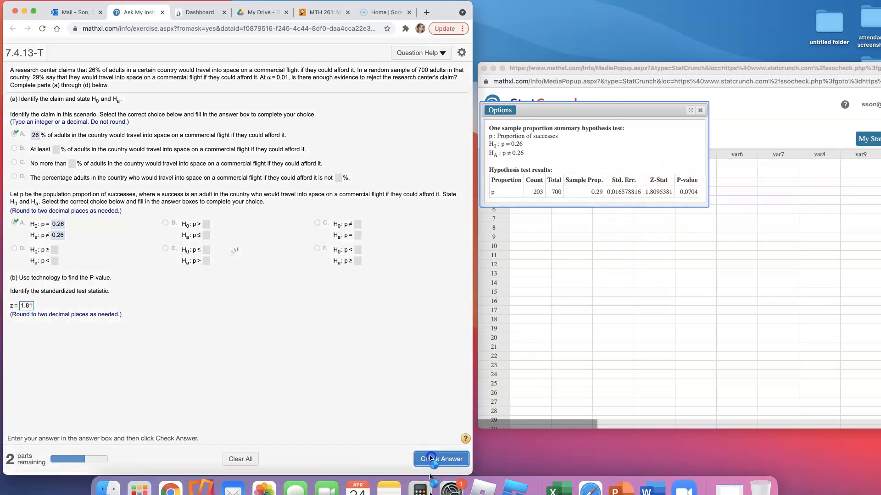
Enter the P-value 0.070 and check it, revealing part (c)
left_click(238, 270)
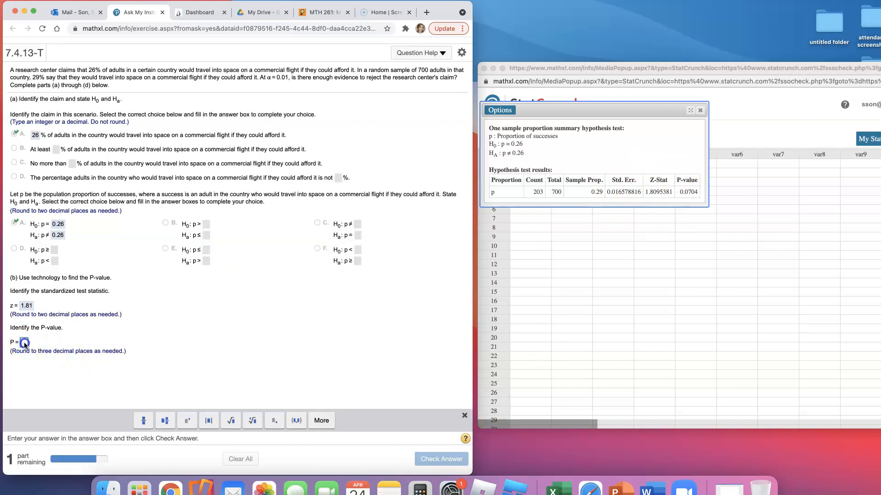
left_click(24, 343)
type("0.0")
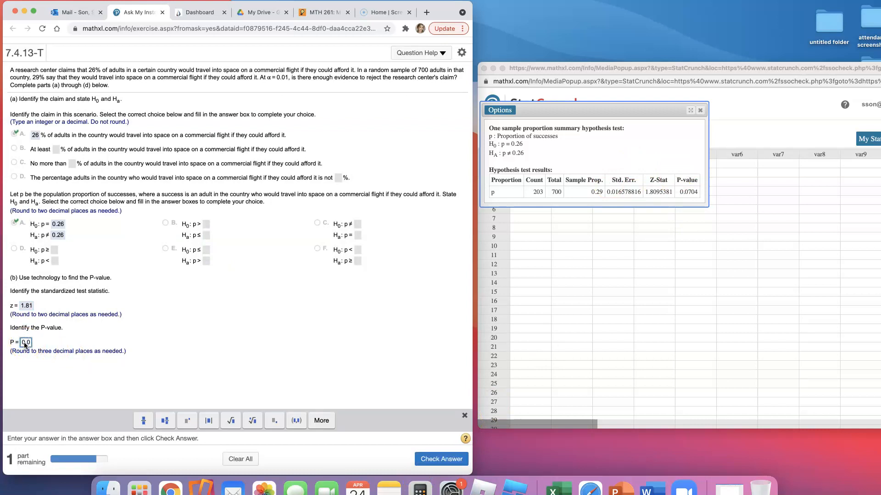
type("7")
type("0")
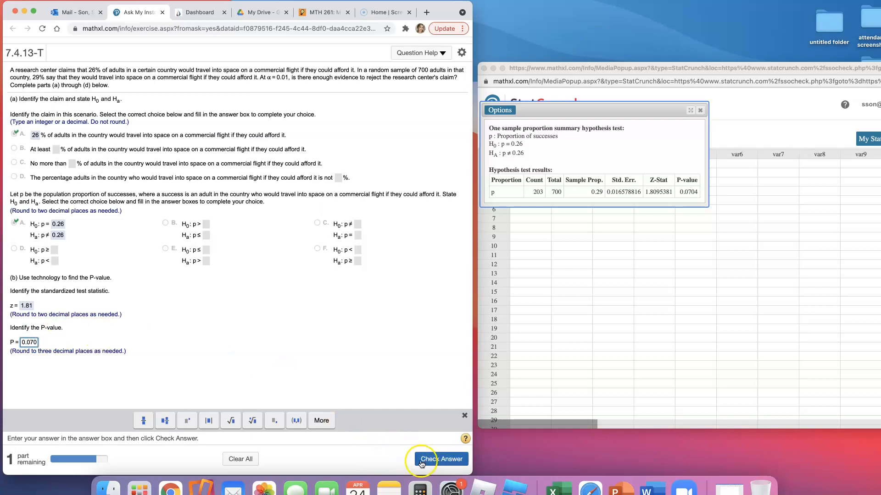
left_click(441, 459)
left_click(237, 271)
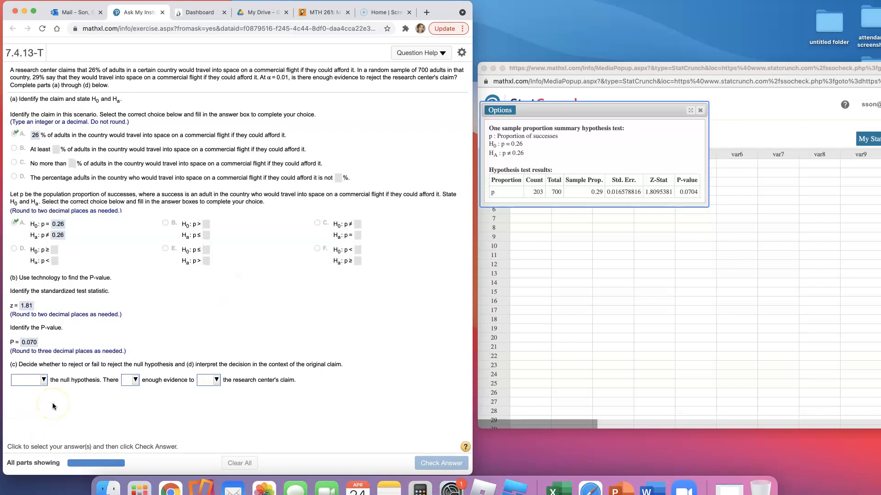
Choose Fail to reject the null, is not enough evidence, and reject for the claim
left_click(35, 379)
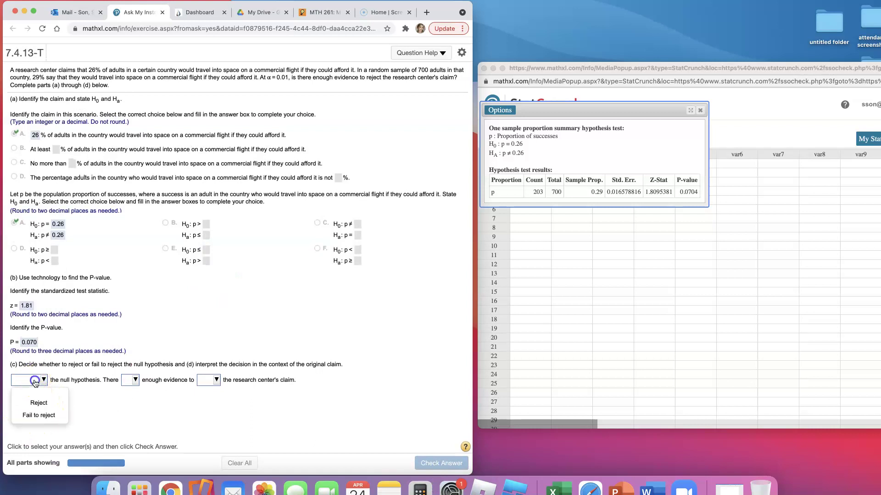
left_click(41, 416)
left_click(134, 379)
left_click(135, 414)
left_click(209, 381)
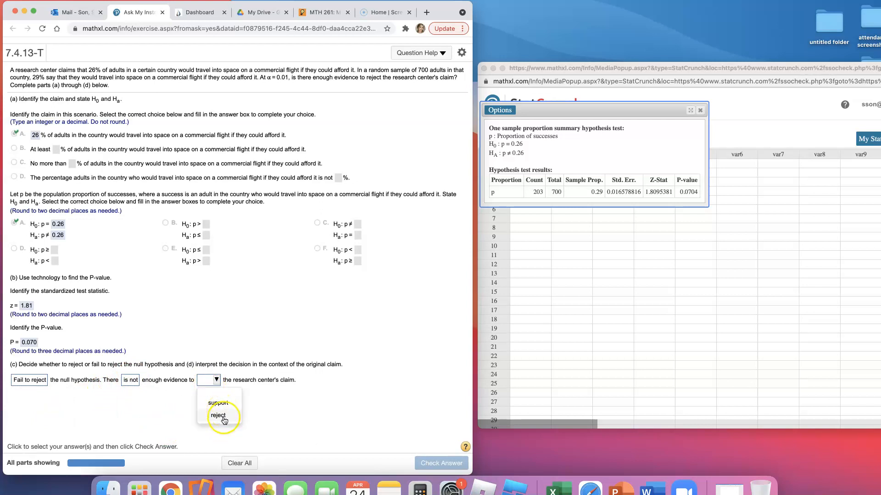
left_click(219, 415)
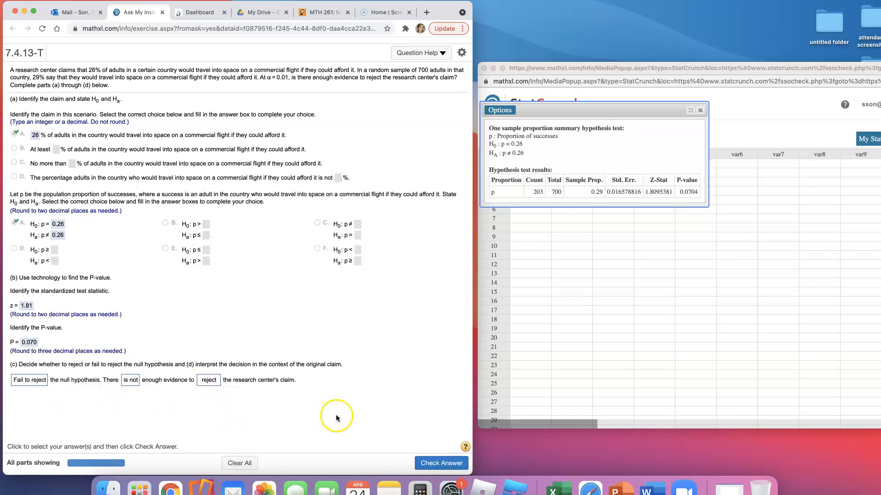
Check the part (c) conclusion and dismiss the Fantastic! message, completing the question
left_click(67, 227)
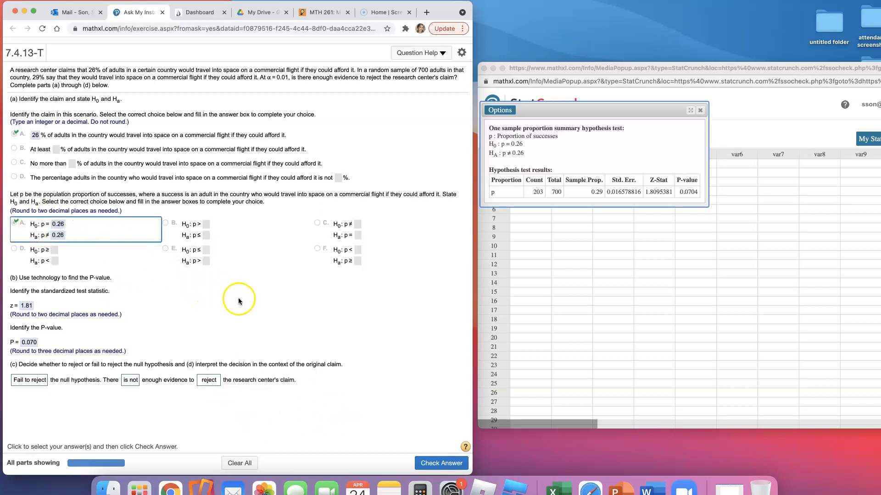
left_click(440, 463)
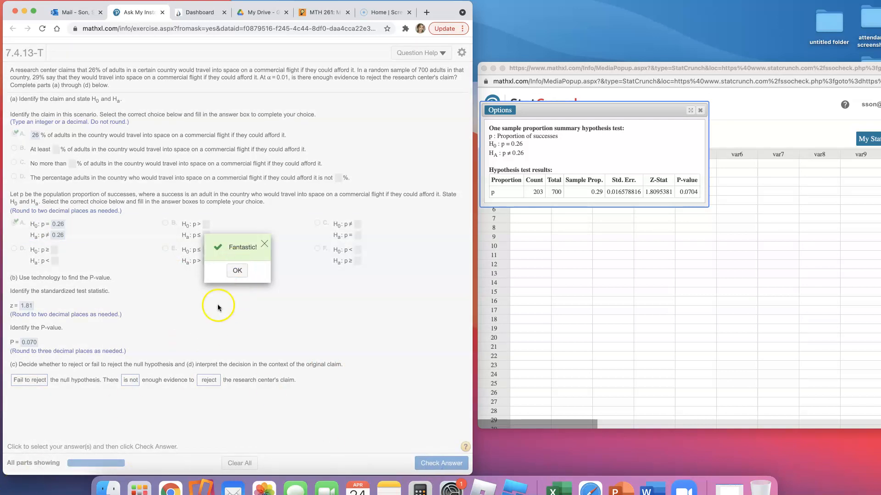
left_click(233, 269)
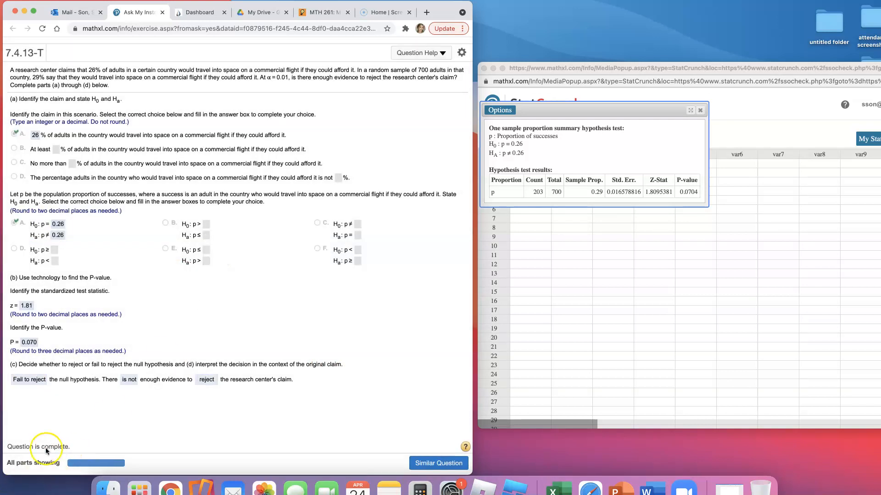